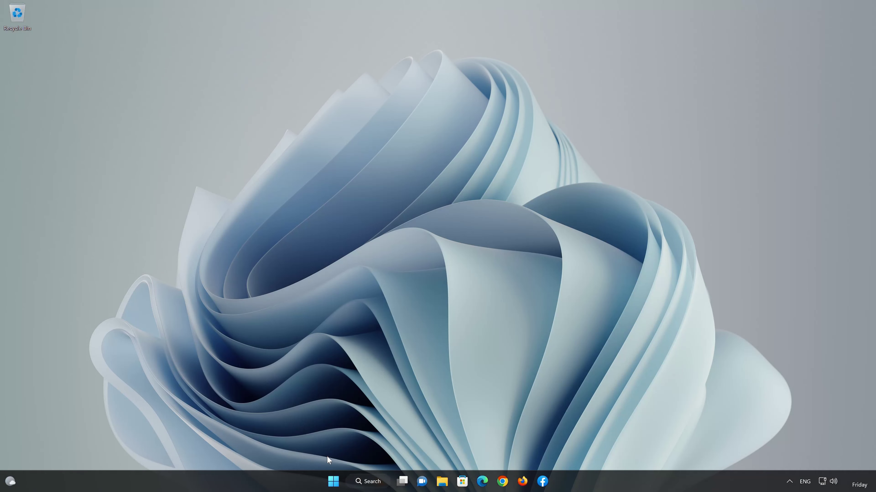
# Step: Launch Windows Settings from the Start menu's pinned apps
pyautogui.click(332, 483)
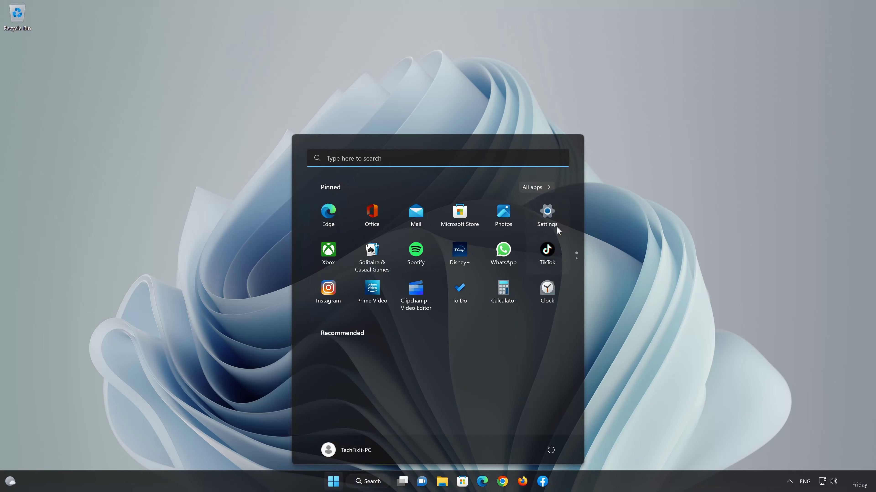
pyautogui.click(555, 214)
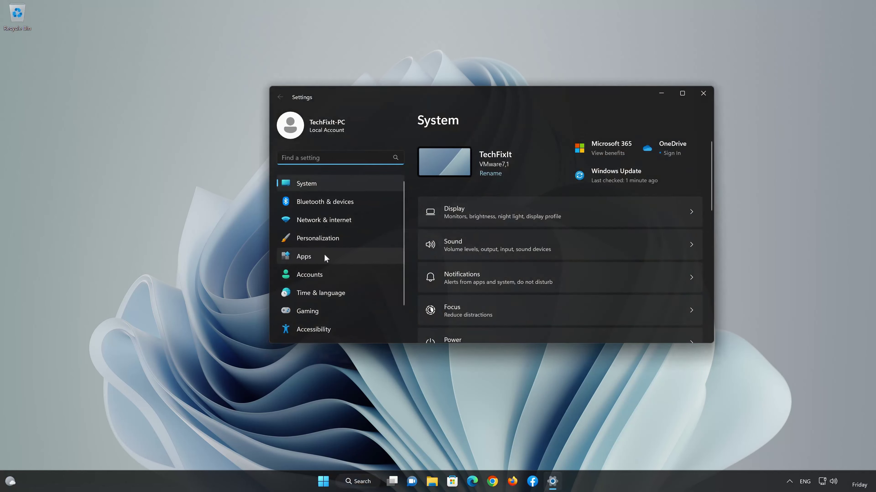
# Step: Go to Apps > Installed apps and bring up the Facebook app's options menu
pyautogui.click(310, 257)
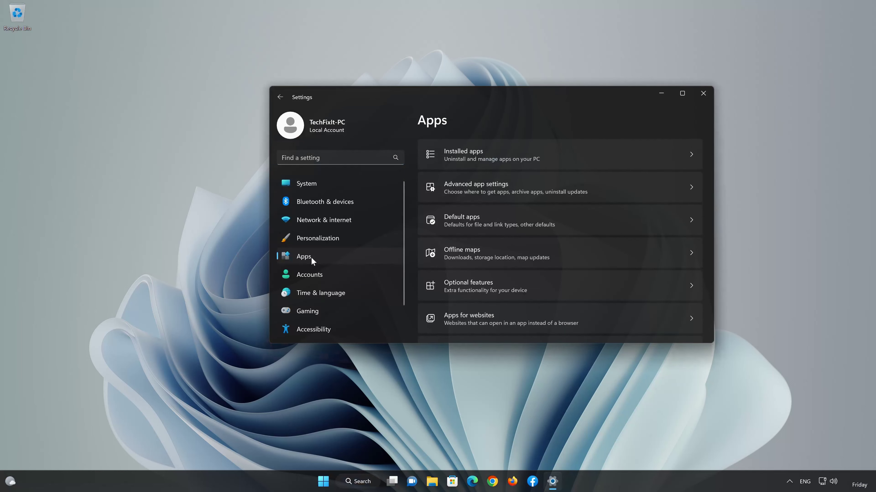
pyautogui.click(486, 159)
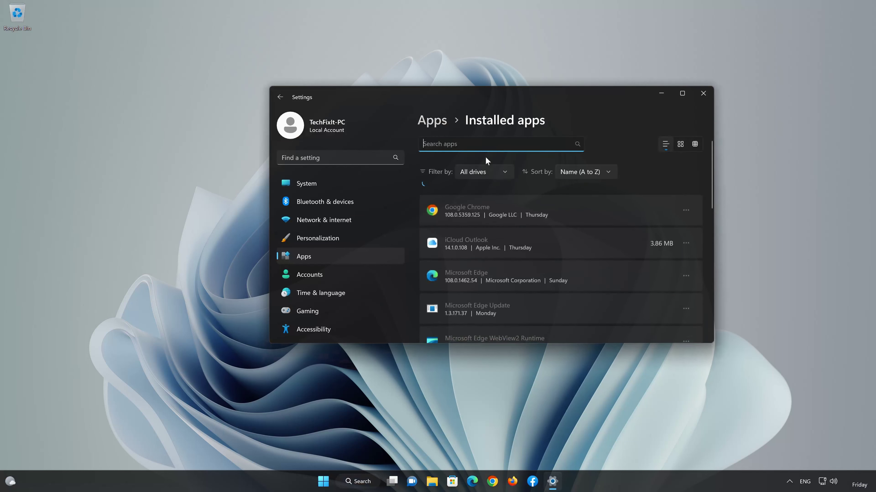
pyautogui.scroll(-5, 555, 231)
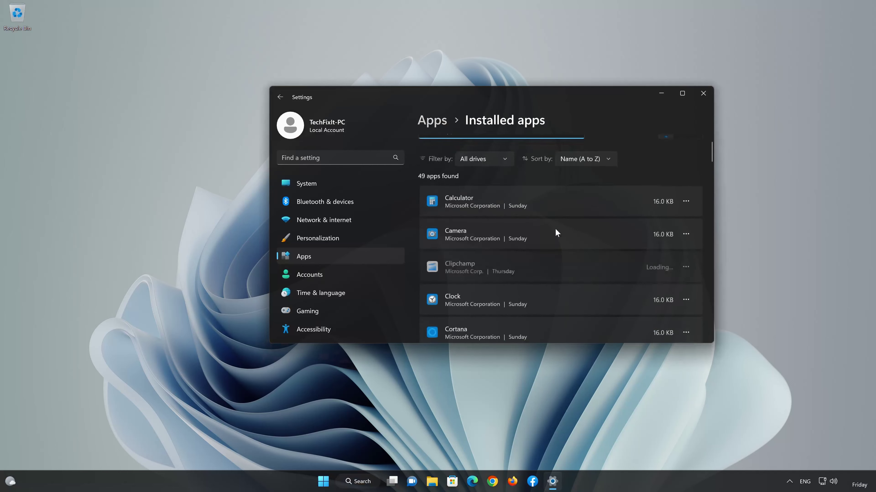
pyautogui.scroll(-4, 556, 236)
pyautogui.scroll(3, 556, 236)
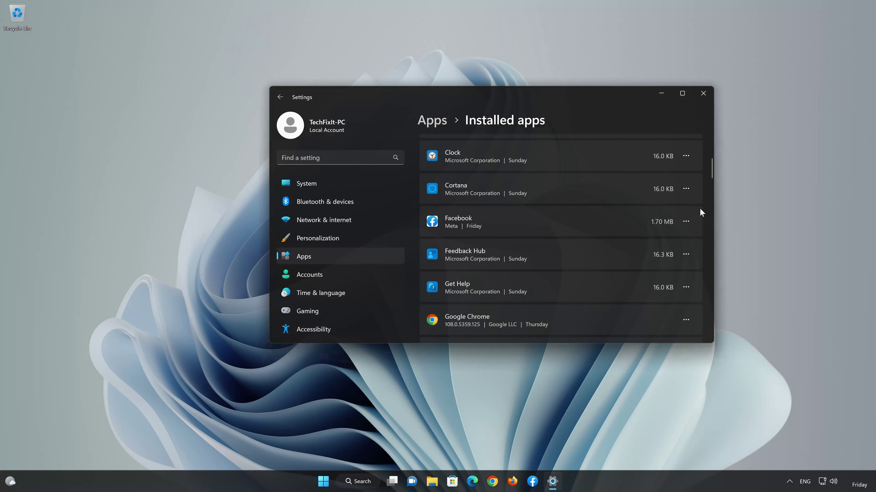
pyautogui.click(691, 222)
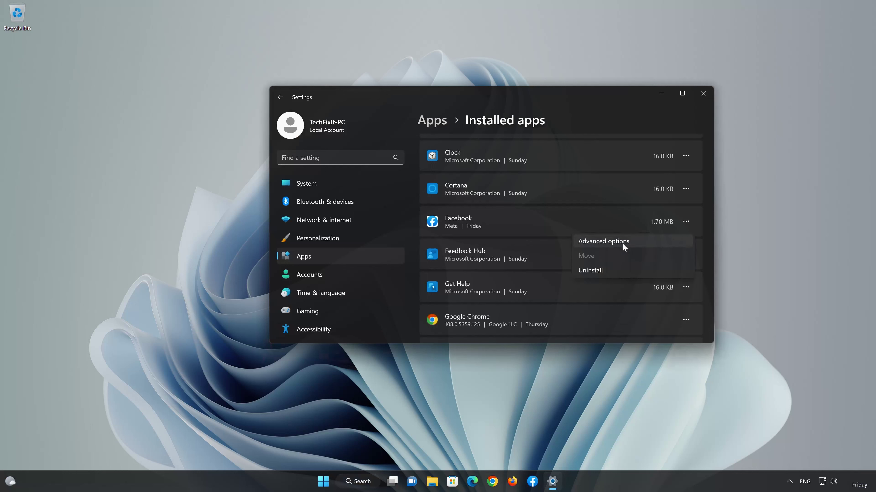
# Step: From Facebook's advanced options, repair the app, then reset it and confirm deleting its data
pyautogui.click(630, 242)
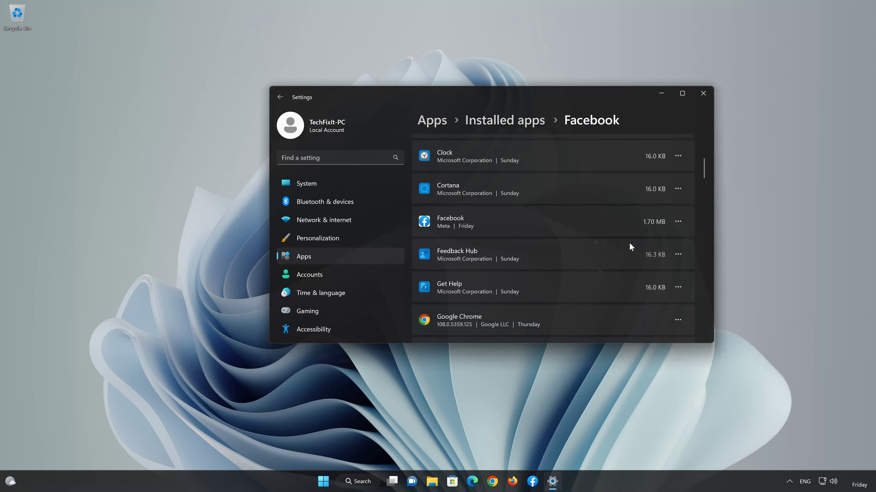
pyautogui.scroll(-7, 629, 247)
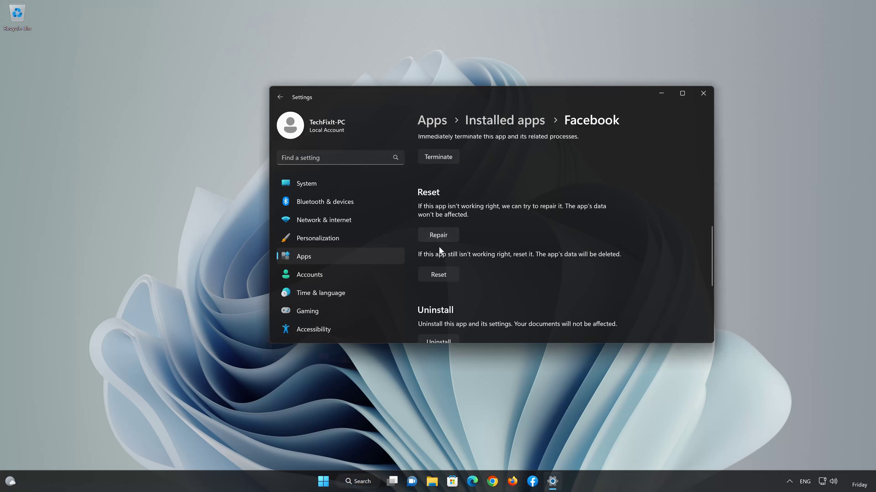
pyautogui.click(438, 239)
pyautogui.click(440, 278)
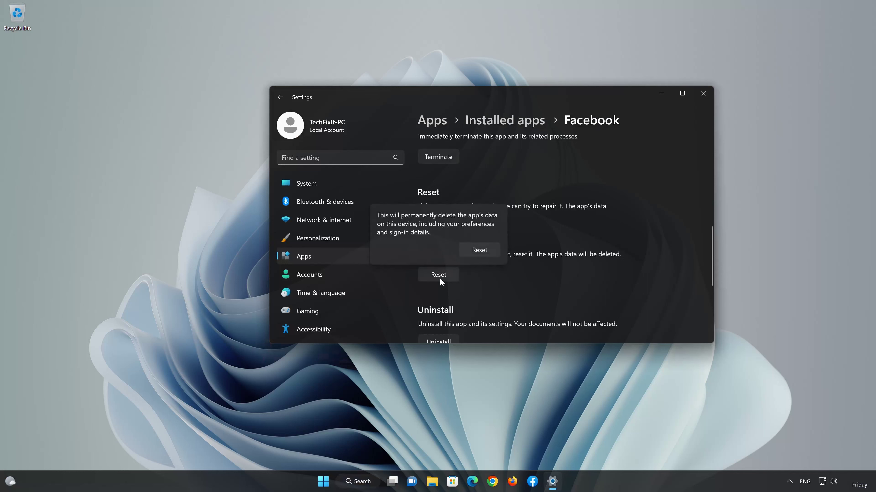
pyautogui.click(482, 251)
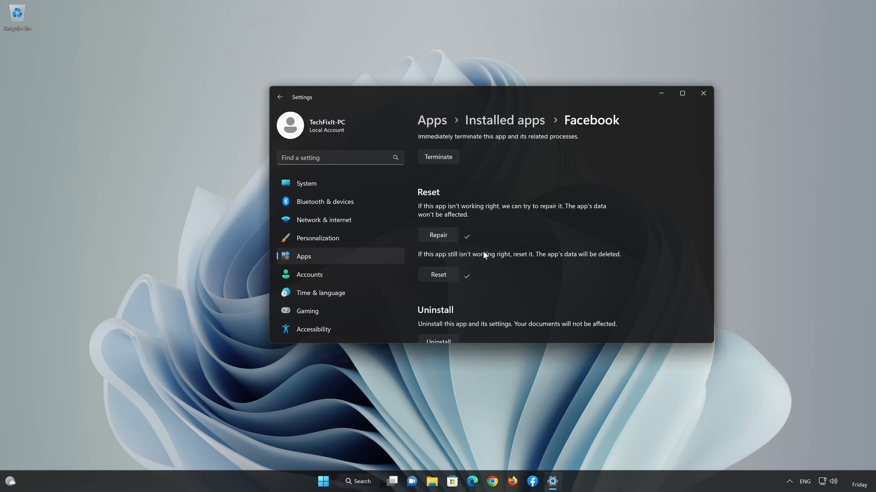
# Step: Uninstall Facebook from its advanced options page, confirm, and close Settings
pyautogui.scroll(-2, 484, 255)
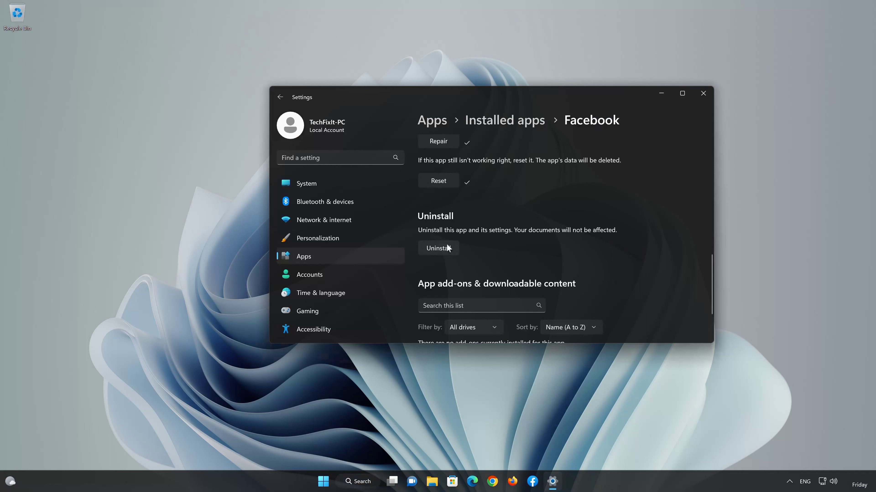
pyautogui.click(443, 251)
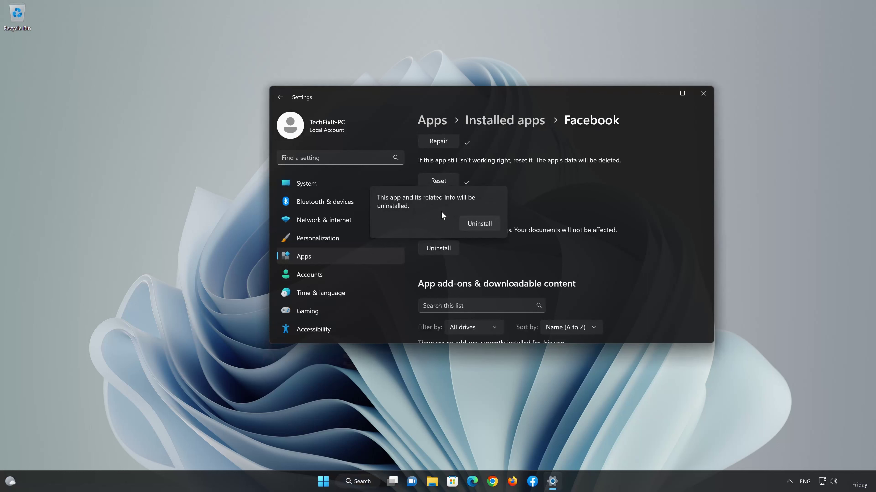
pyautogui.click(483, 226)
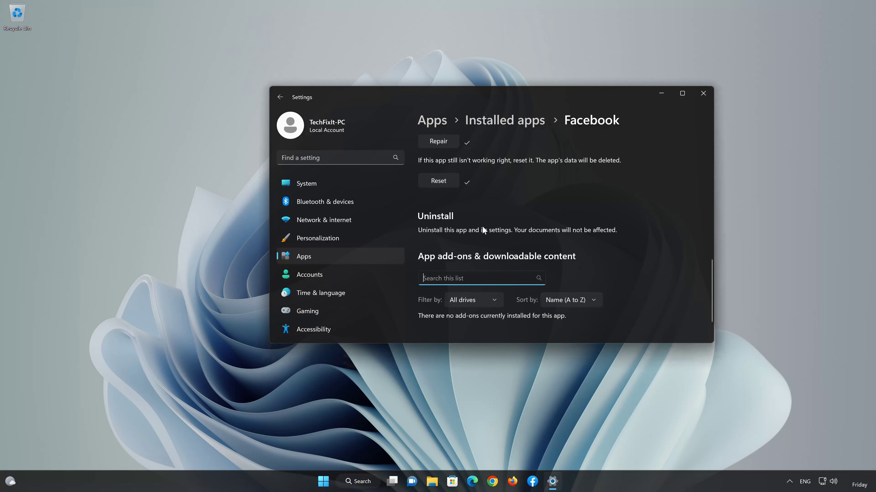
pyautogui.click(704, 93)
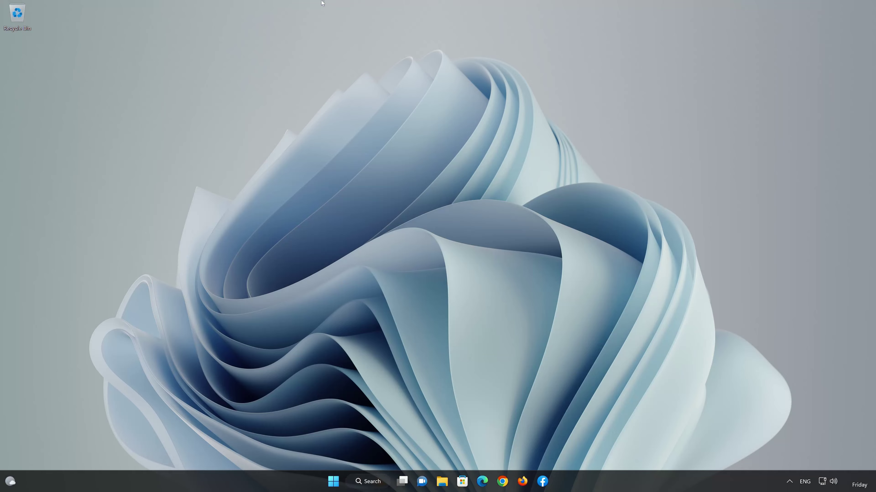
pyautogui.moveTo(190, 1)
pyautogui.click(242, 6)
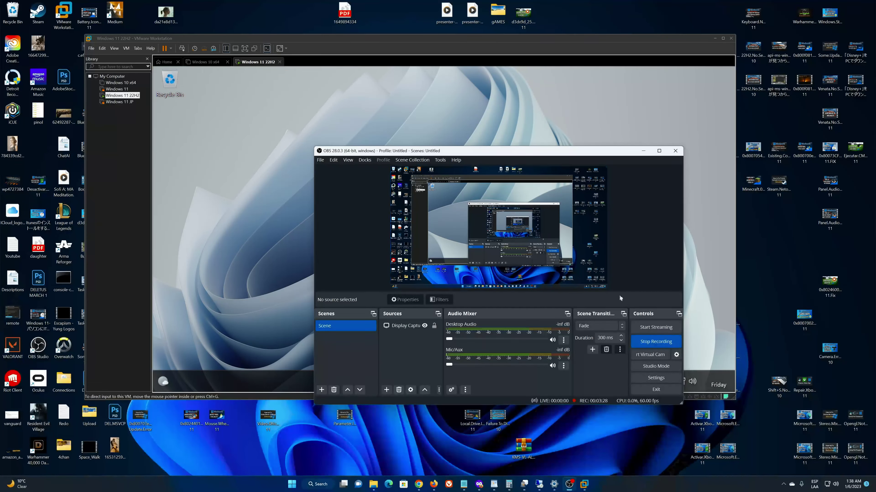
pyautogui.click(656, 341)
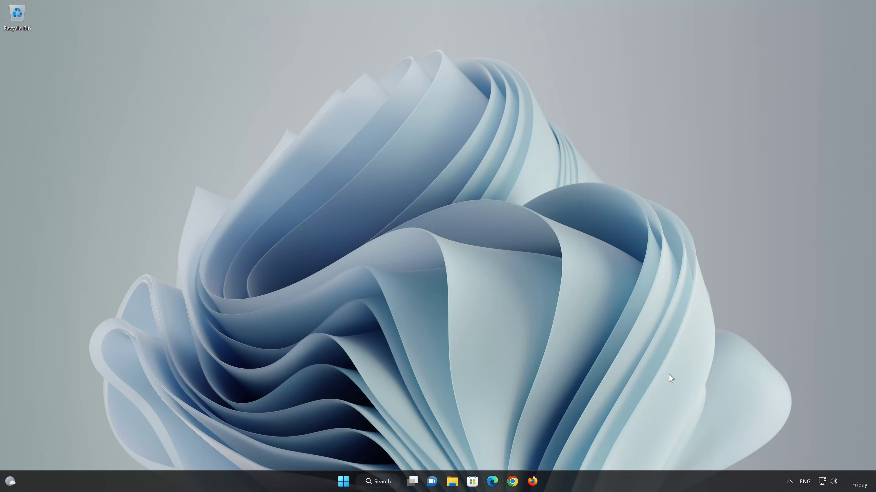
# Step: Open Microsoft Store from the taskbar and search for 'facebook'
pyautogui.click(475, 482)
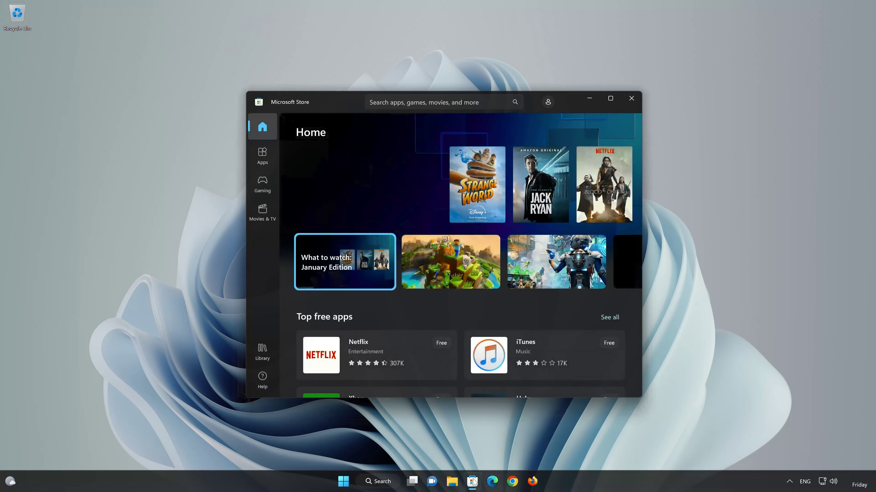
pyautogui.click(369, 101)
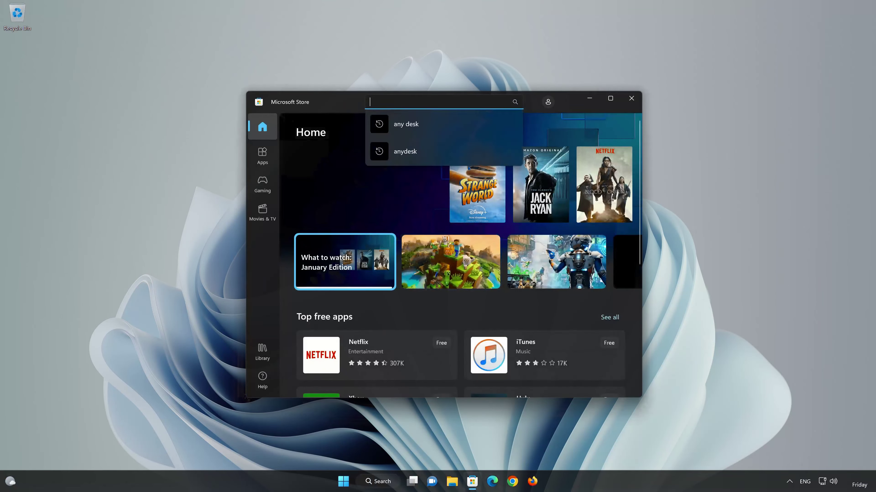
pyautogui.write('f')
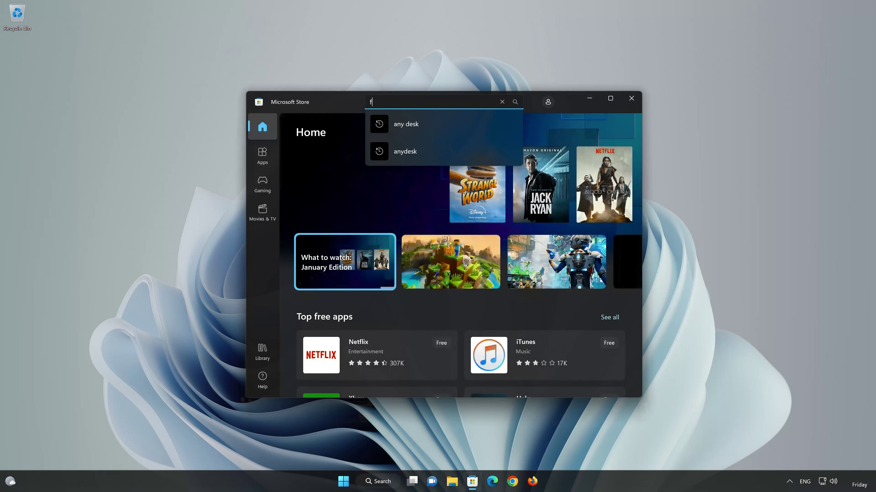
pyautogui.write('acebook')
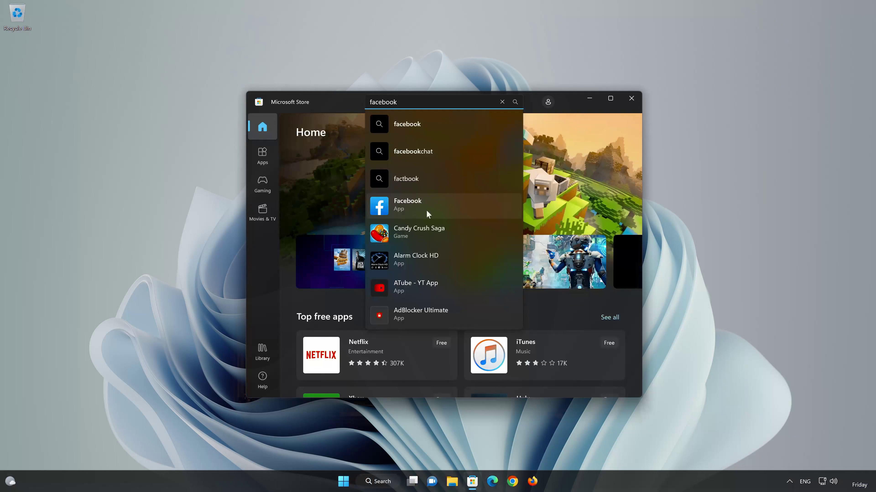
# Step: Install the Facebook app by Meta from its Microsoft Store page
pyautogui.click(454, 204)
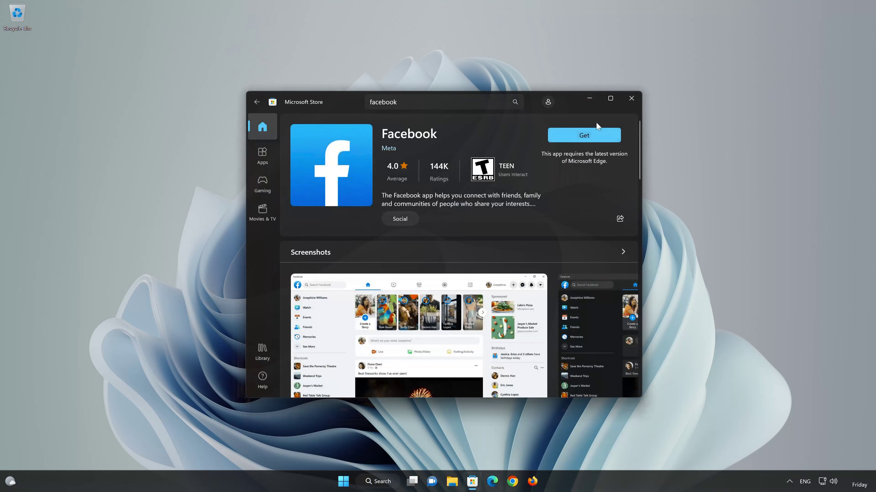
pyautogui.click(594, 137)
# Step: Launch the reinstalled Facebook, allow pinning it to taskbar and Start, then close it
pyautogui.click(600, 138)
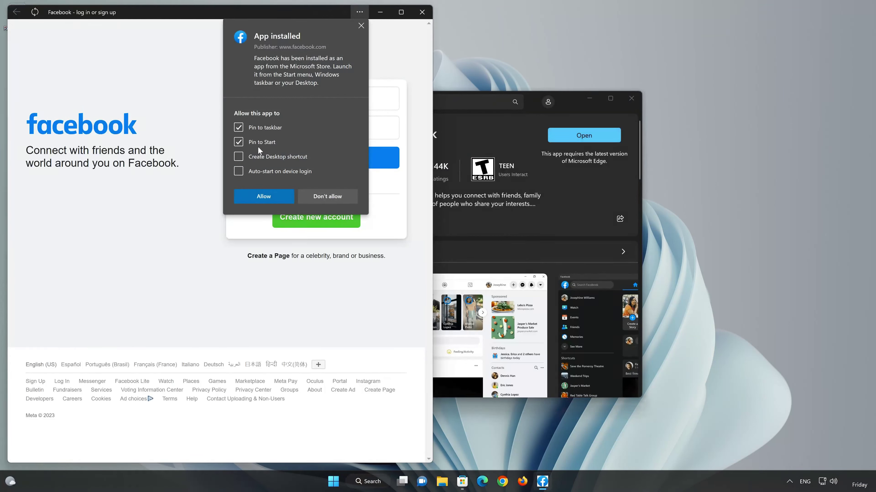
pyautogui.click(266, 197)
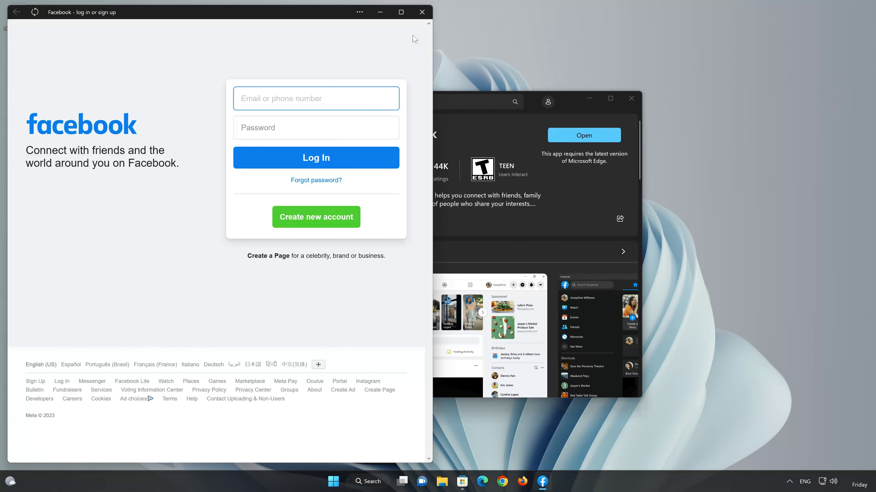
pyautogui.click(422, 12)
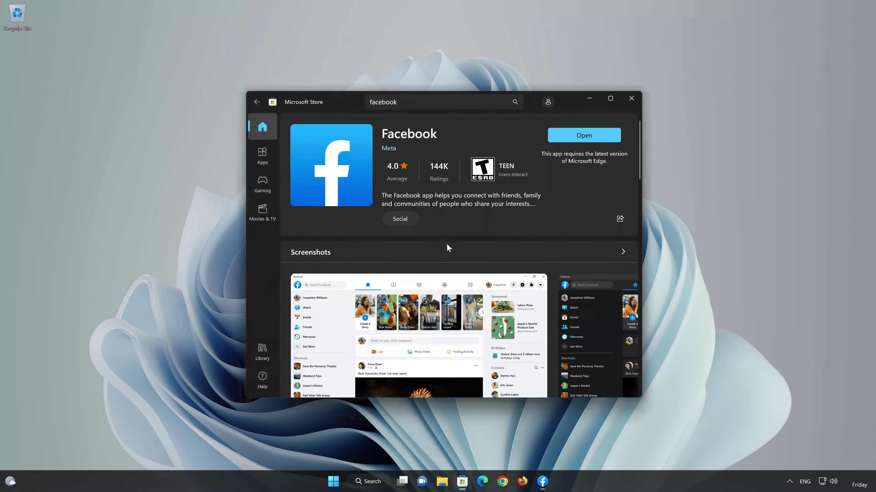
pyautogui.click(445, 302)
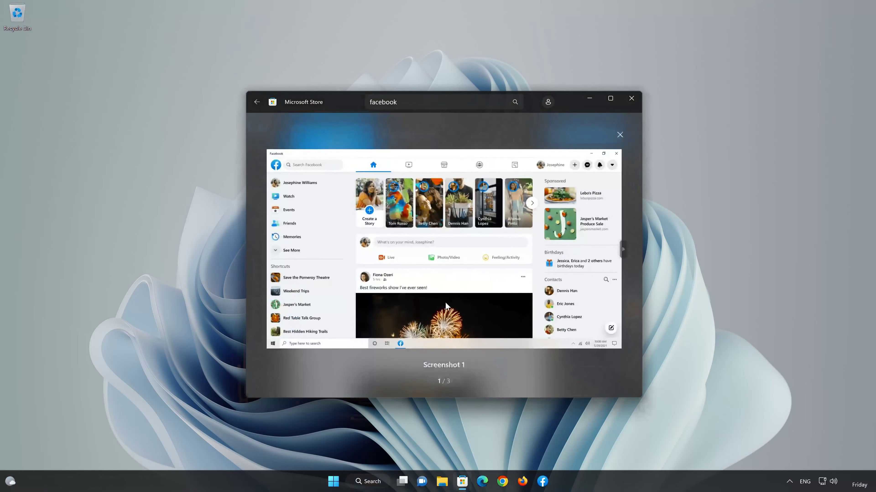
pyautogui.click(623, 249)
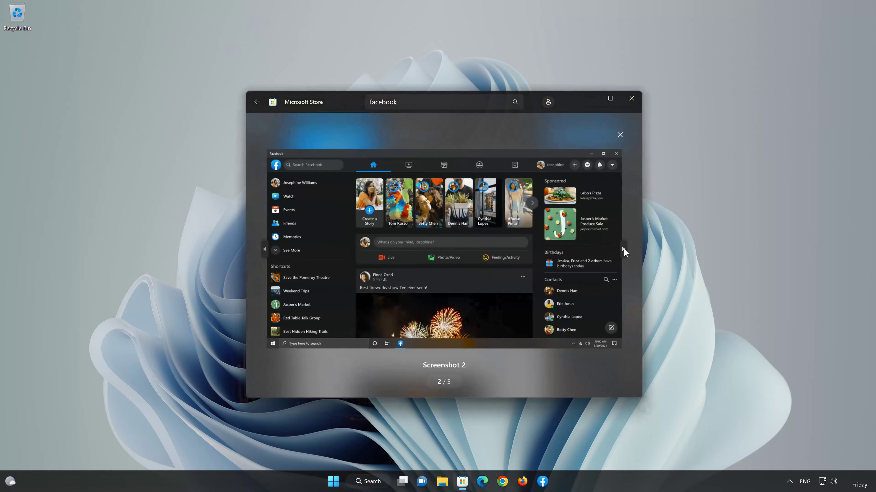
pyautogui.click(624, 249)
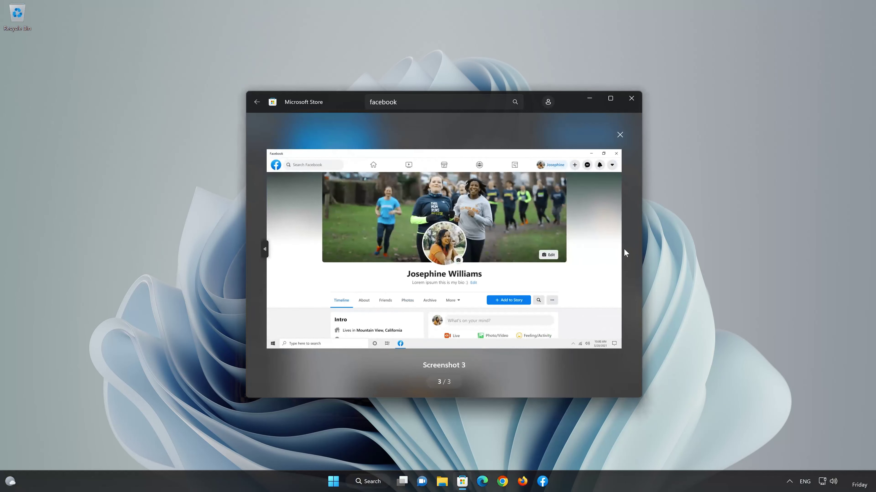
pyautogui.click(619, 135)
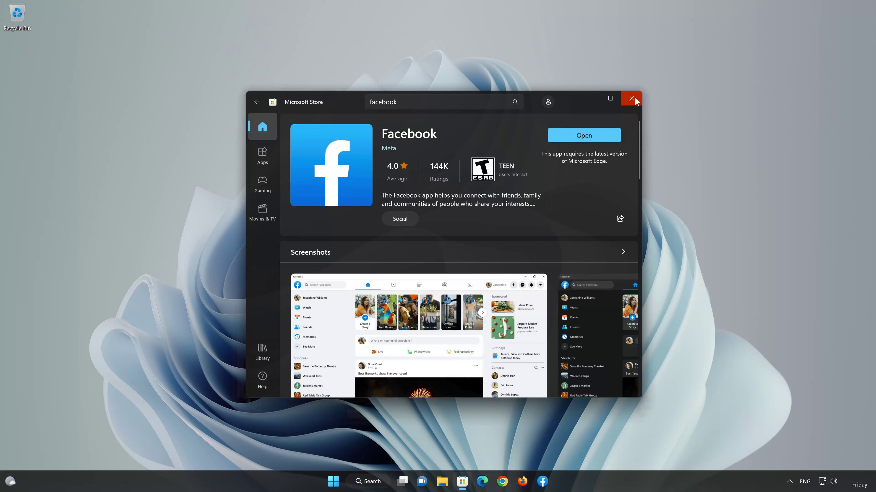